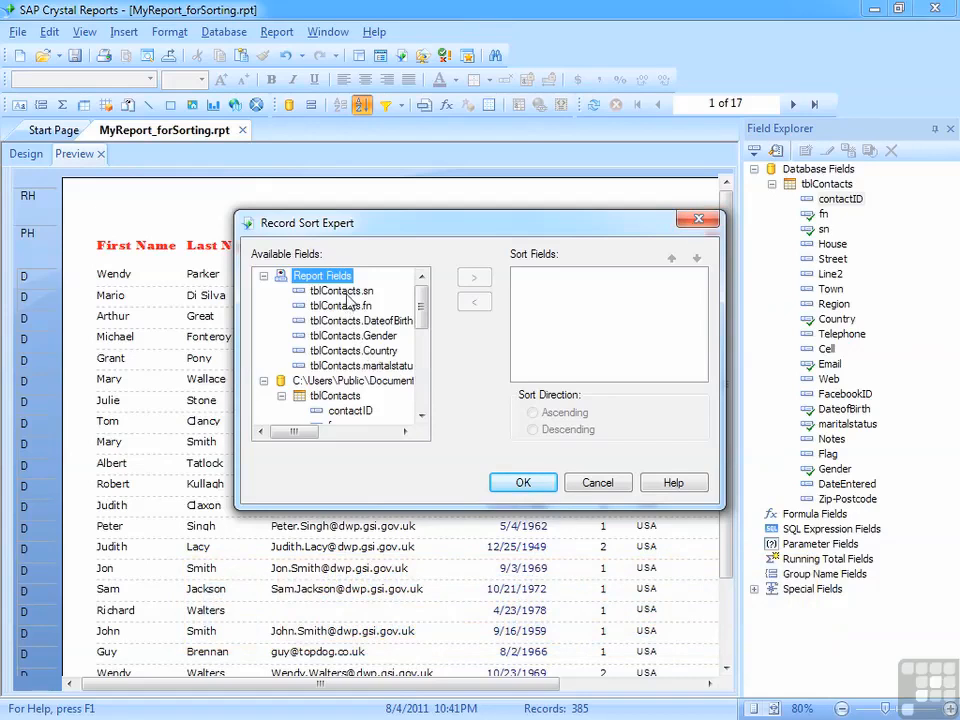
Add tblContacts.sn as a sort field in the Record Sort Expert and apply the ascending sort
left_click(342, 291)
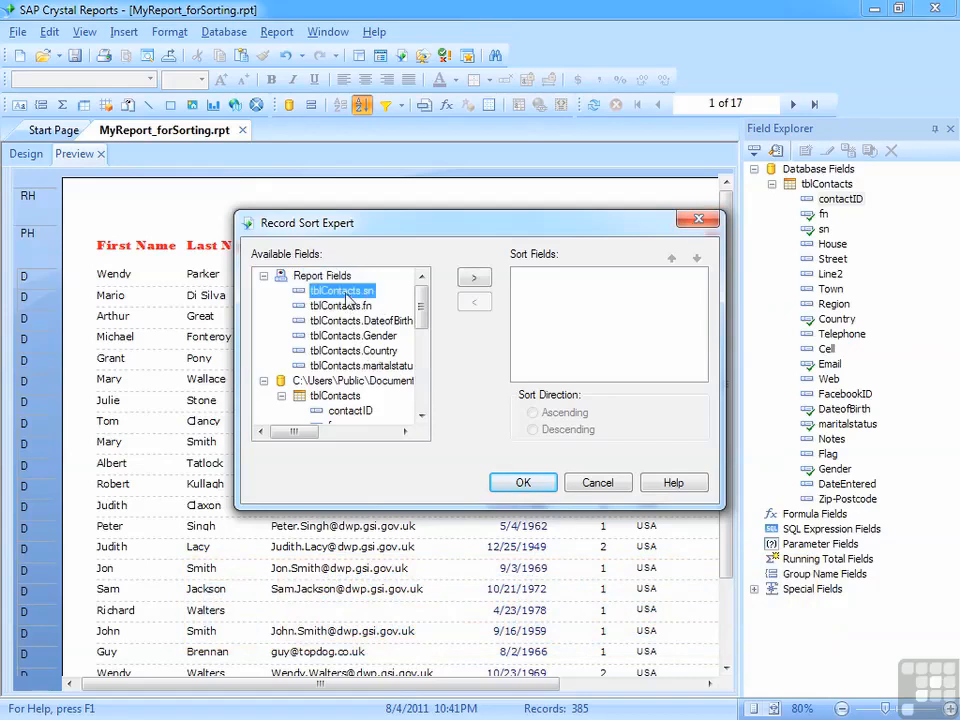
left_click(474, 280)
left_click(545, 485)
Examine the last-name order on the first two report pages and the first-name order among contacts sharing a last name
scroll(205, 421, "down", 3)
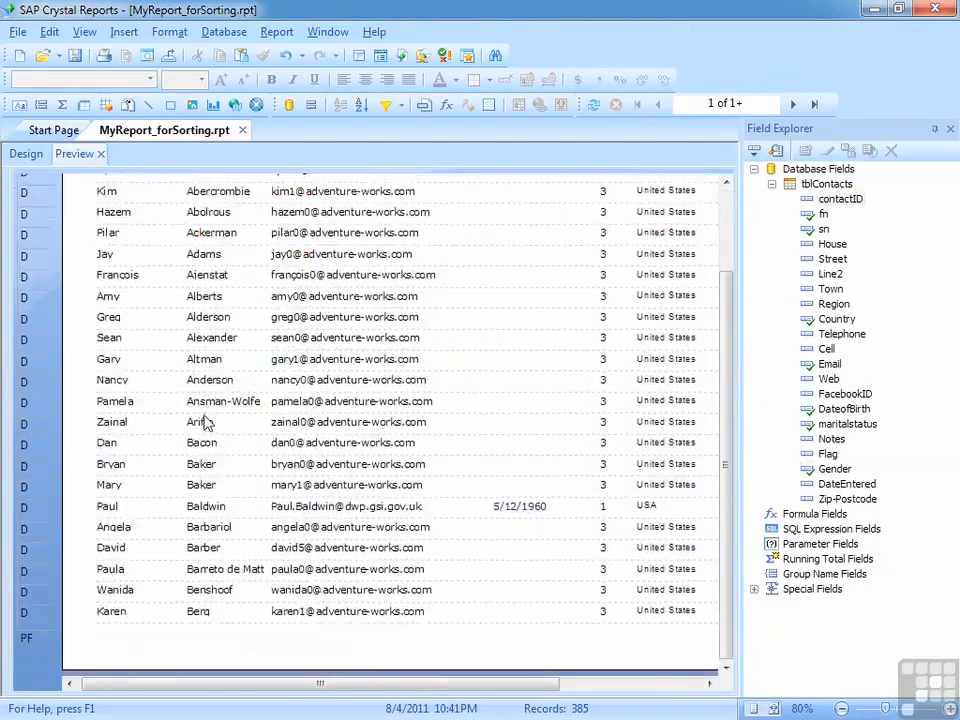
scroll(205, 421, "up", 3)
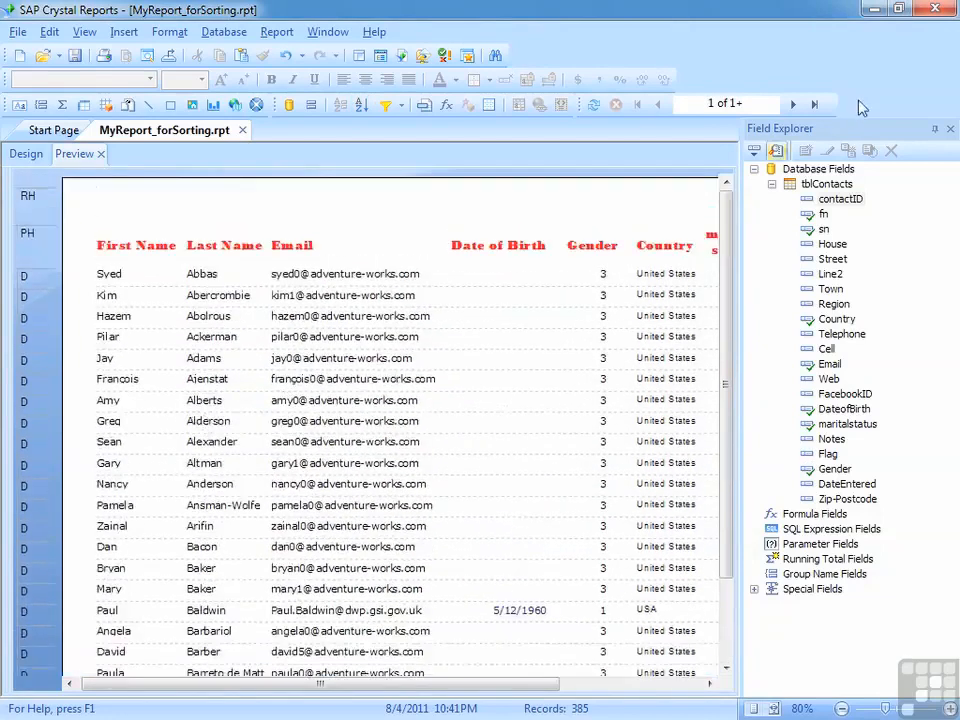
left_click(793, 104)
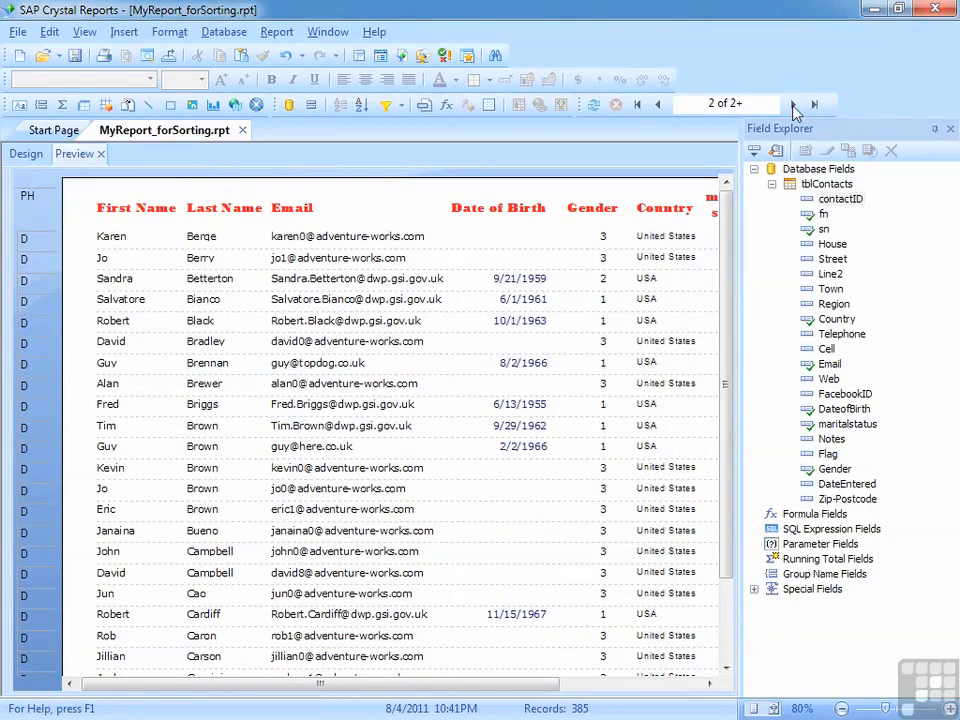
left_click(202, 425)
left_click(202, 446)
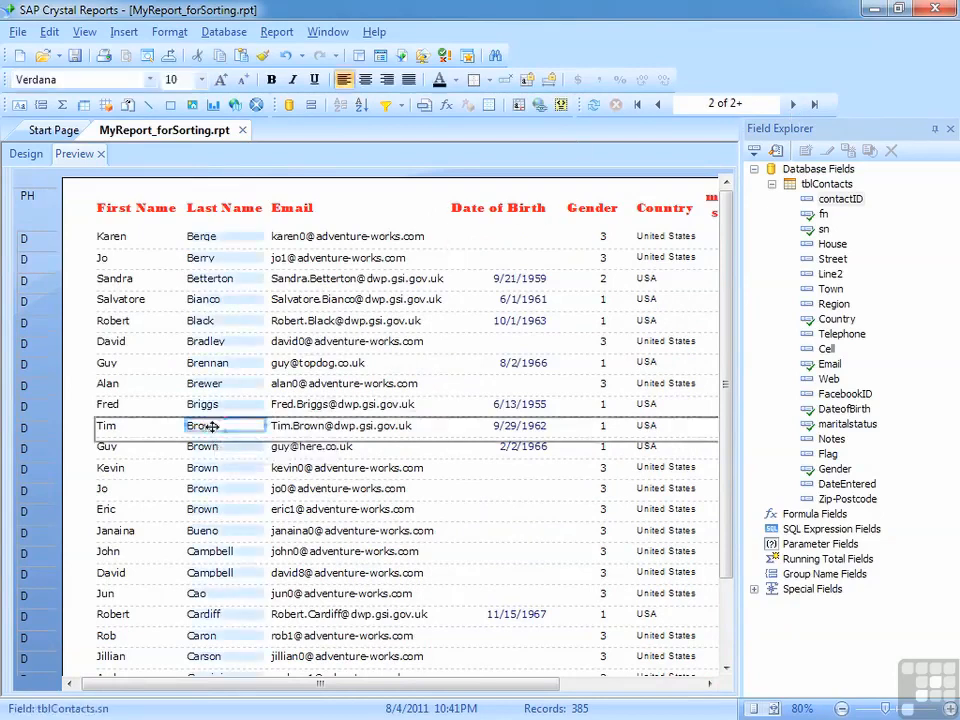
left_click(208, 470)
left_click(212, 488)
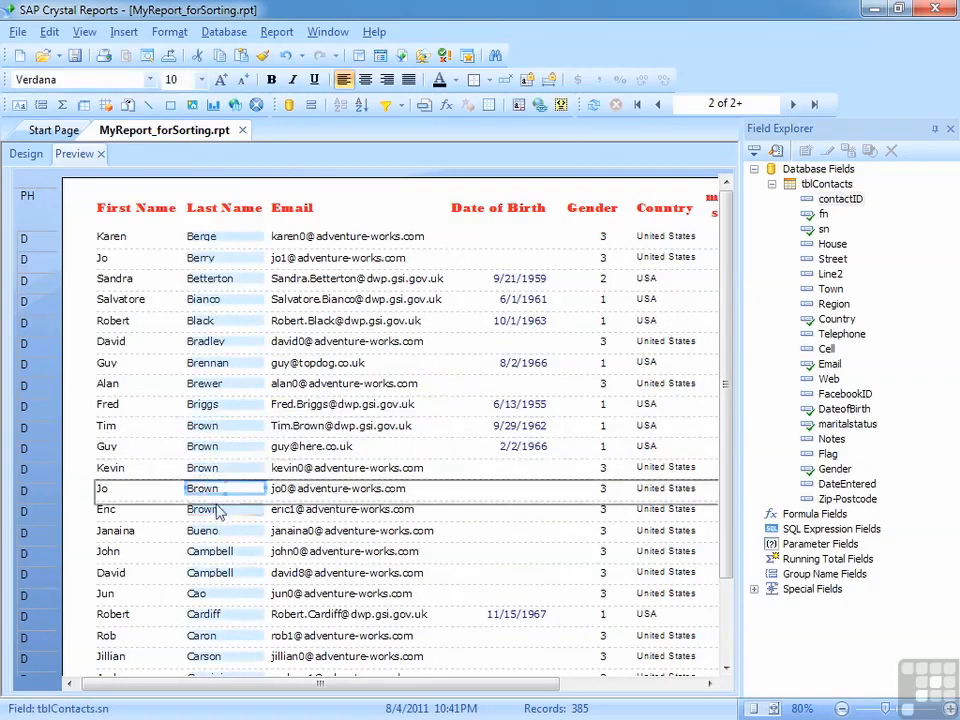
left_click(216, 508)
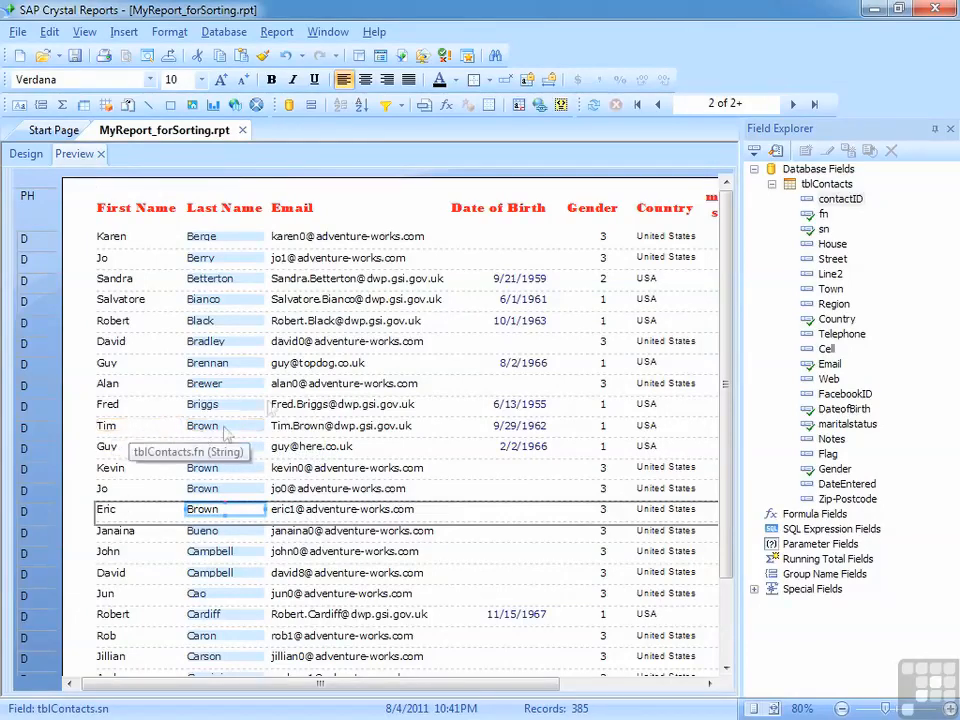
Add tblContacts.fn as the second ascending sort field, below tblContacts.sn, and apply the record sort
left_click(362, 106)
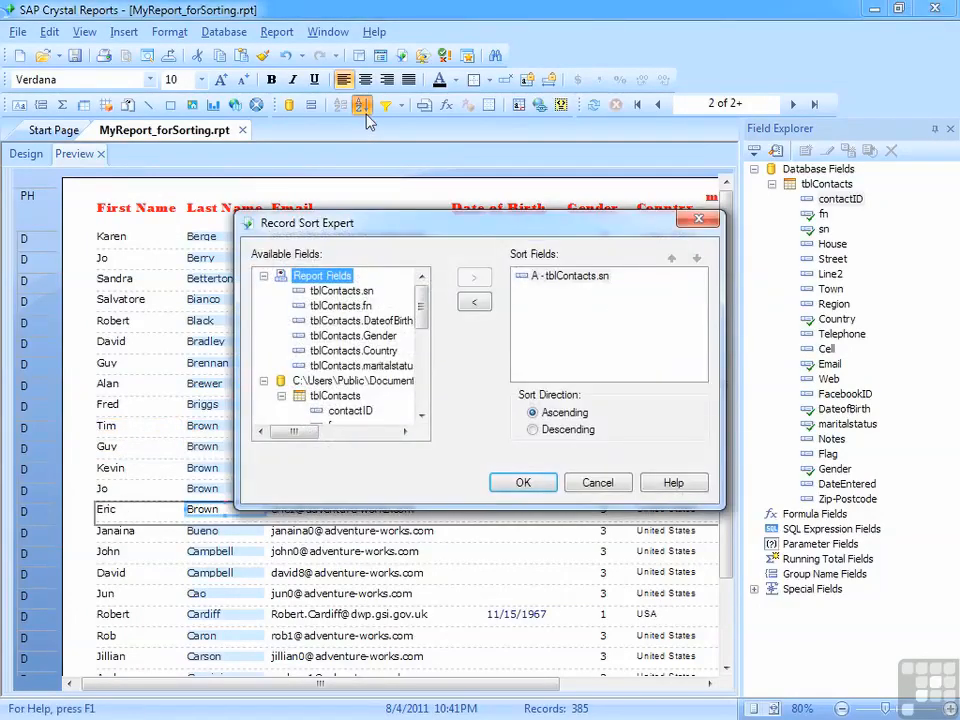
left_click(575, 276)
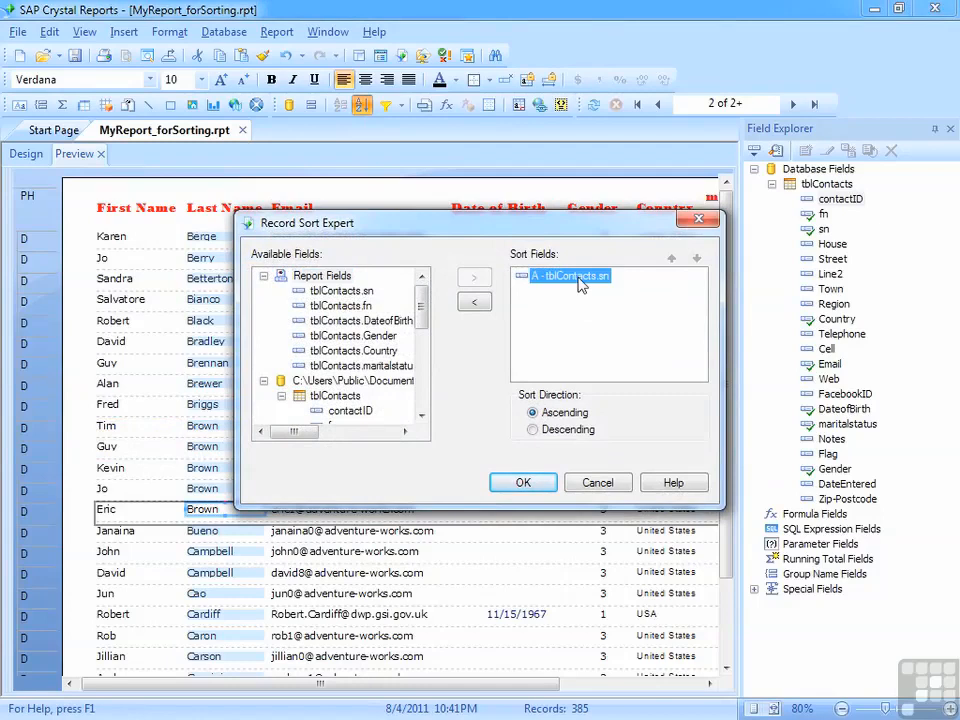
left_click(349, 309)
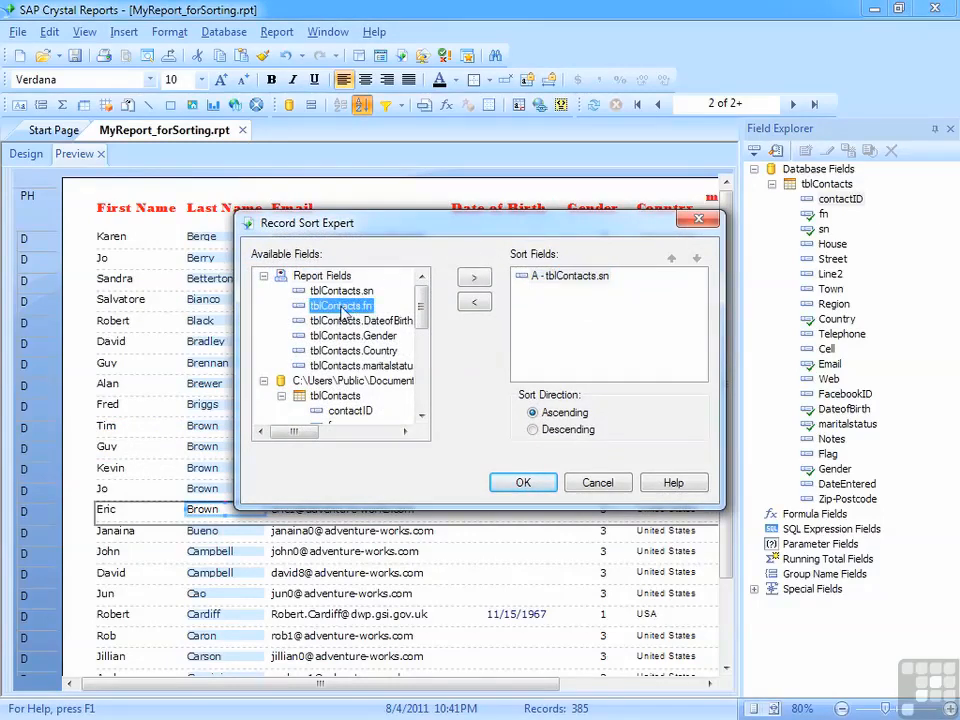
left_click(475, 281)
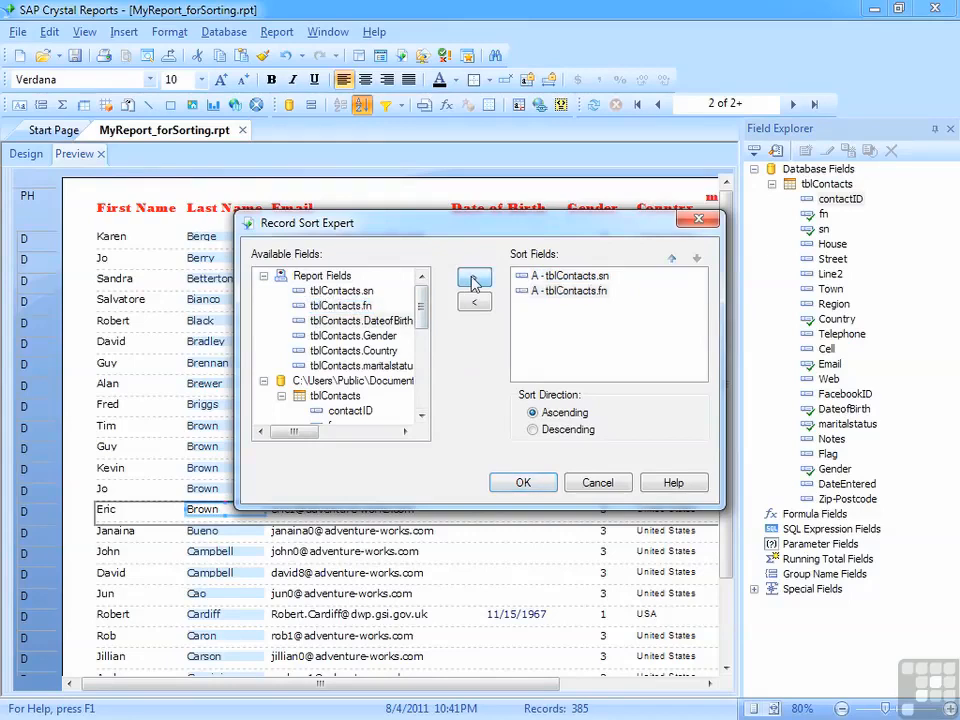
left_click(577, 290)
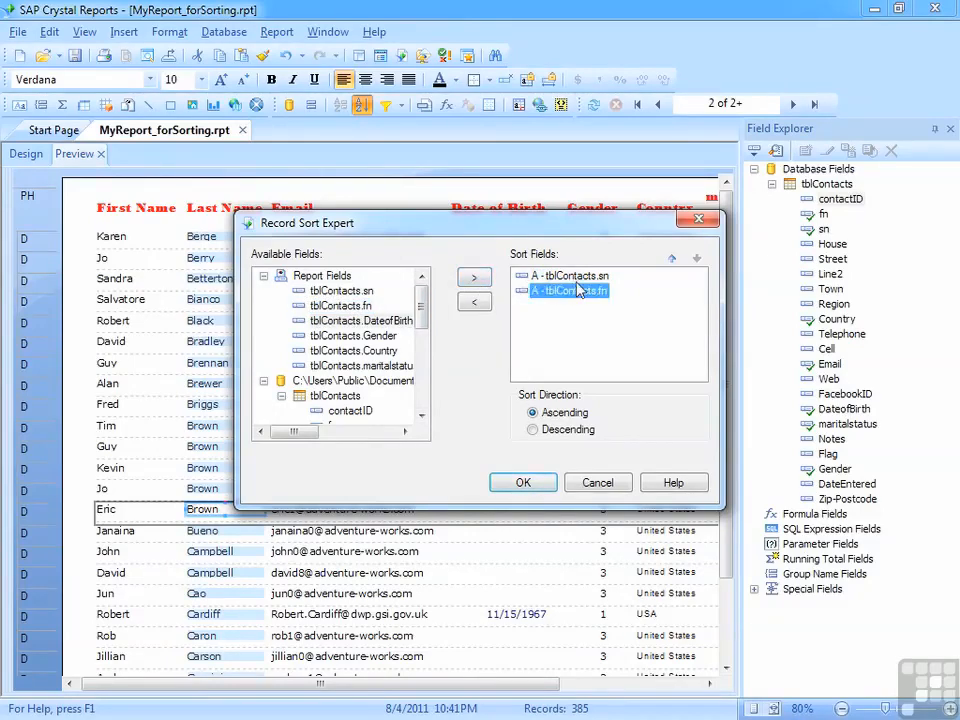
left_click(575, 279)
left_click(580, 292)
left_click(531, 486)
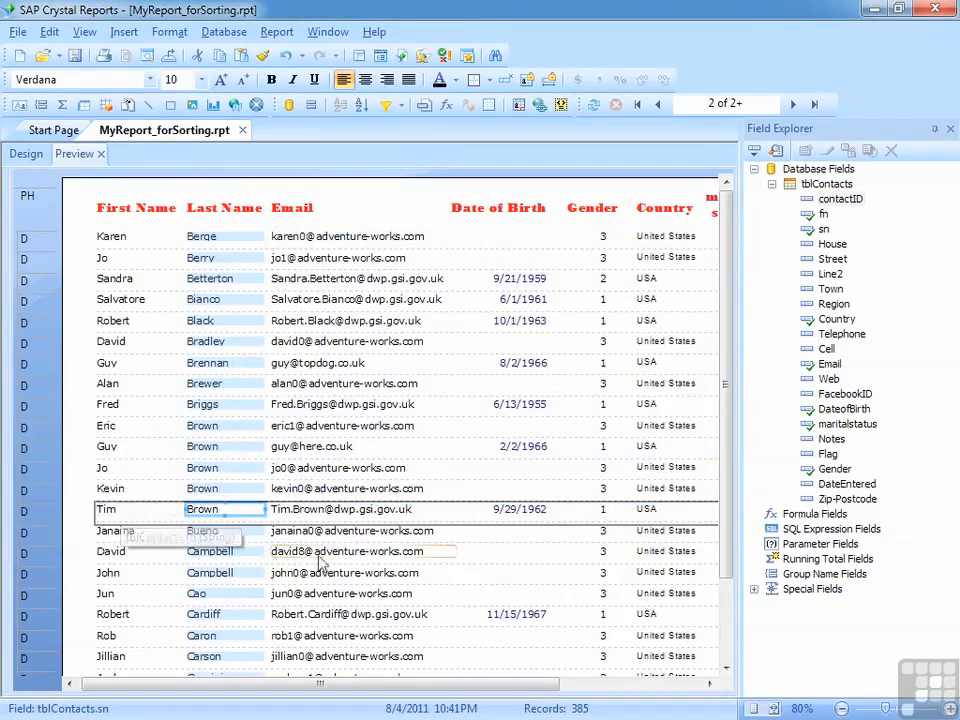
Page through the report from page 2 to page 6 to check the order of last and first names
scroll(321, 630, "down", 3)
scroll(320, 580, "up", 3)
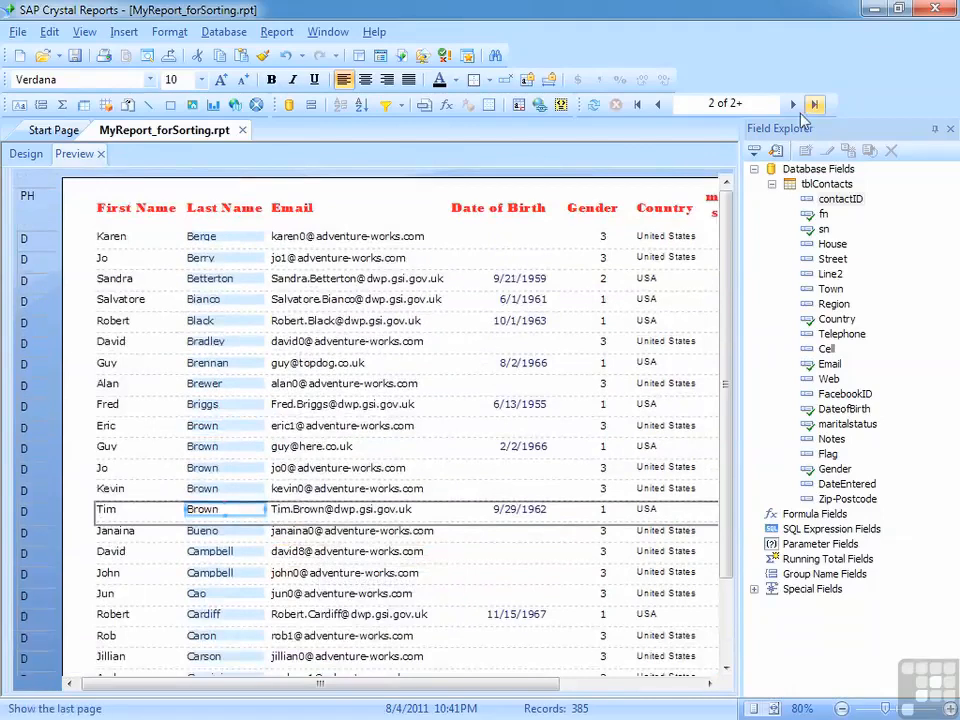
left_click(793, 104)
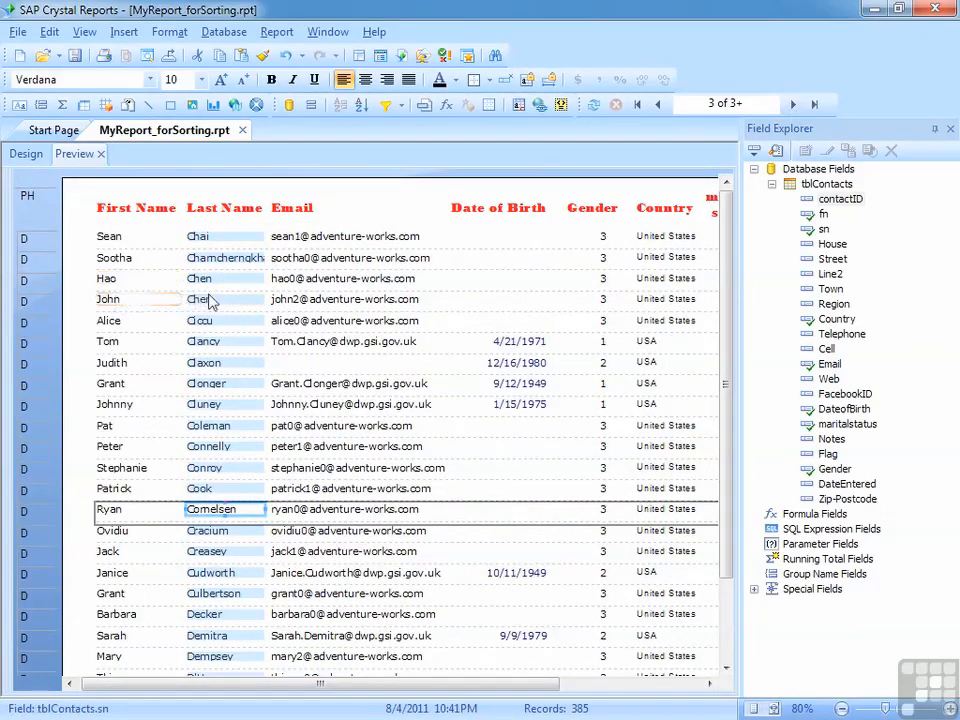
left_click(793, 104)
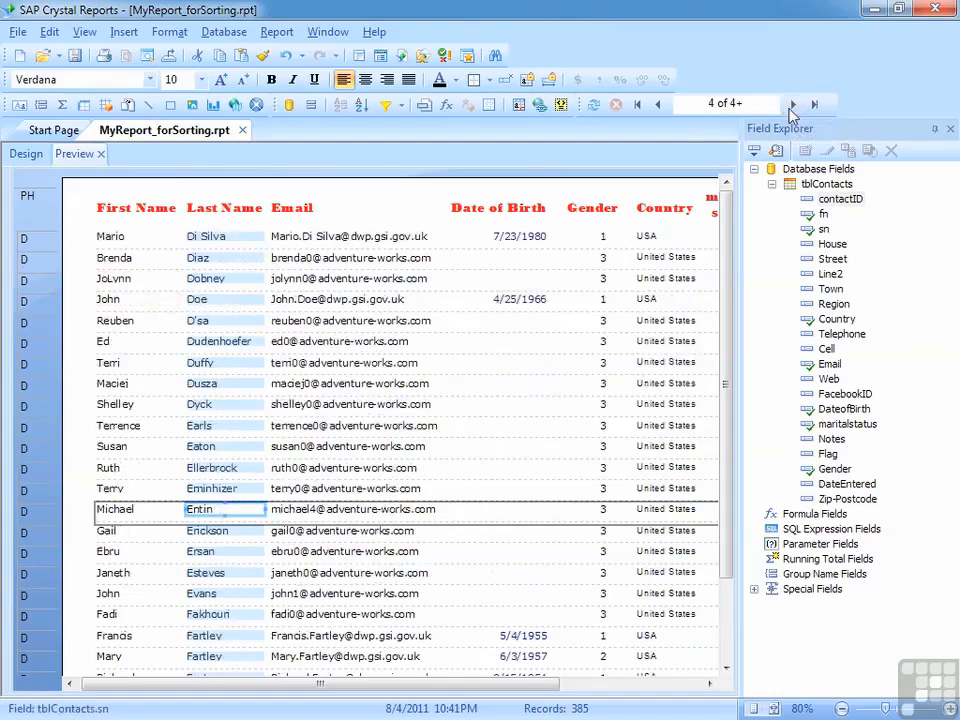
left_click(793, 104)
left_click(793, 104)
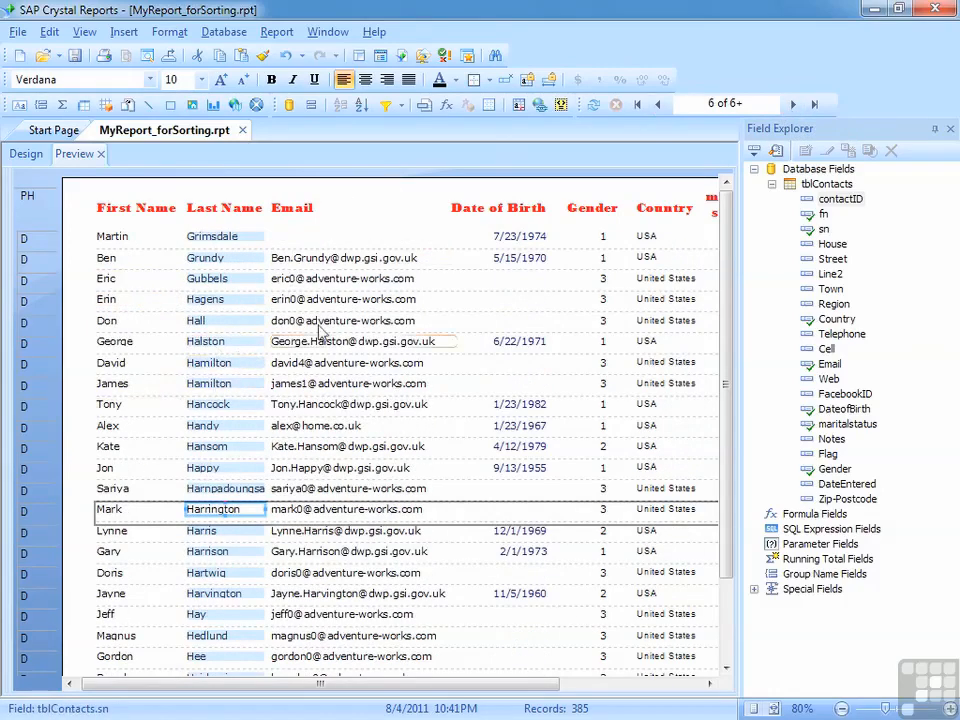
Reopen the Record Sort Expert and add tblContacts.Country as a third ascending sort field
left_click(364, 106)
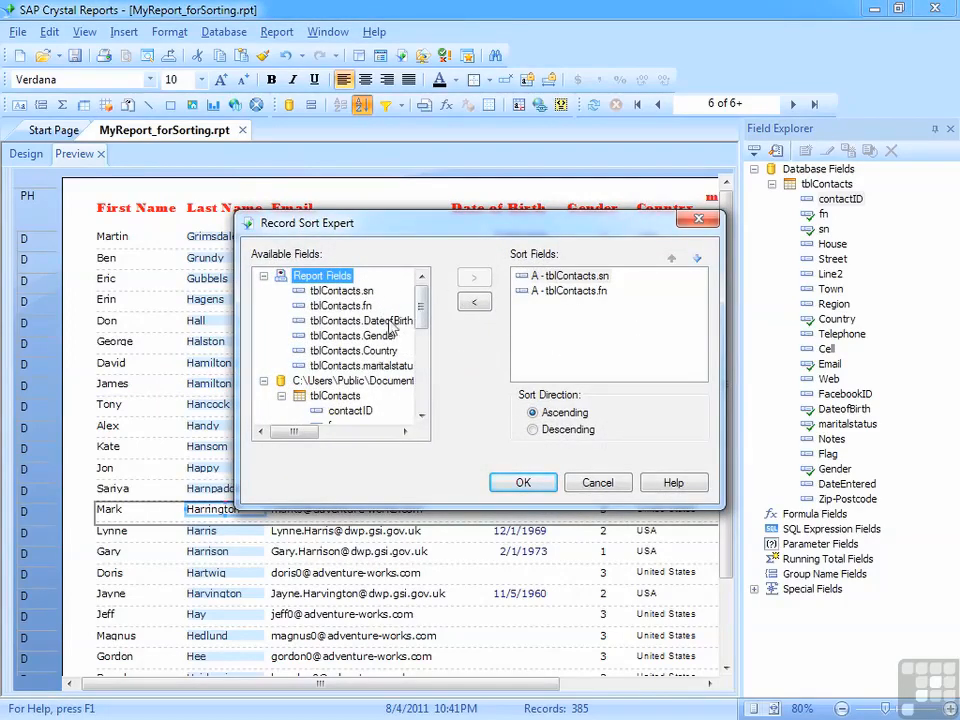
left_click(553, 276)
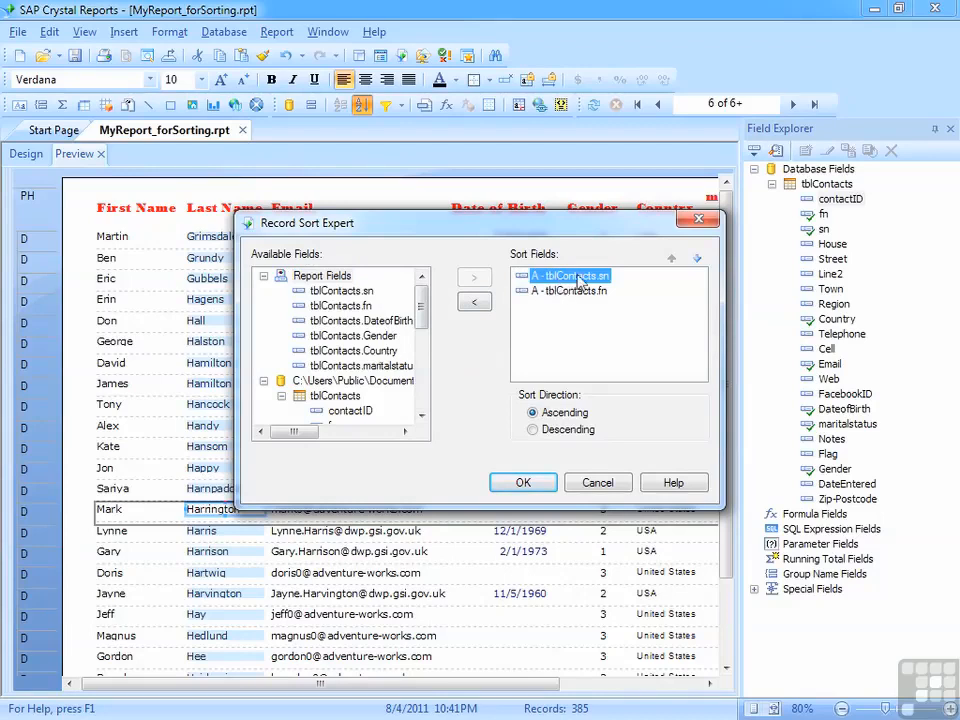
left_click(592, 291)
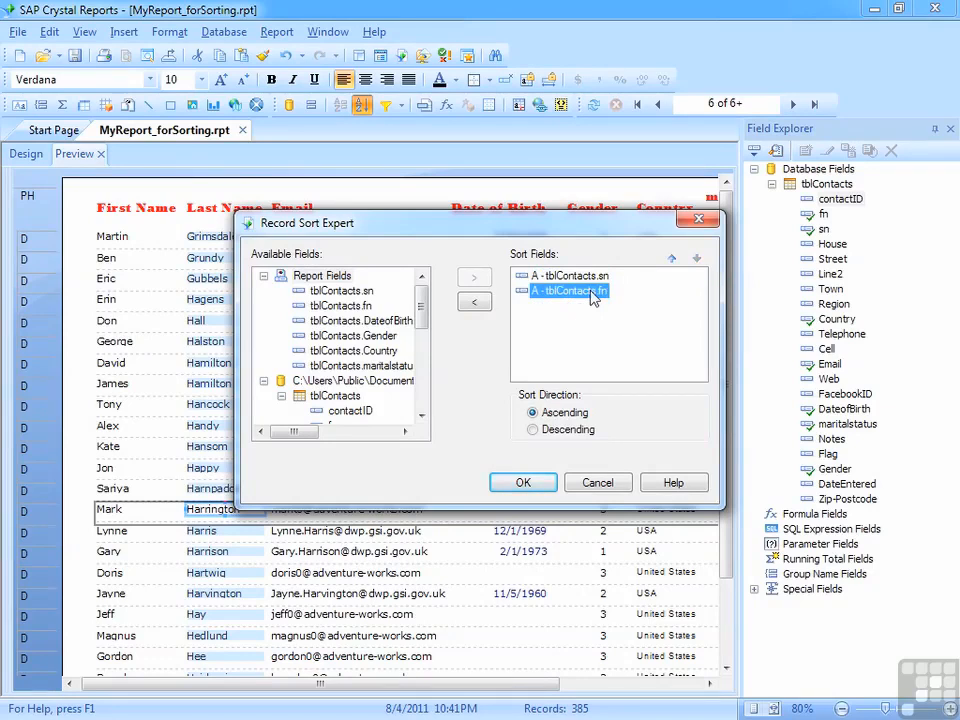
double_click(365, 351)
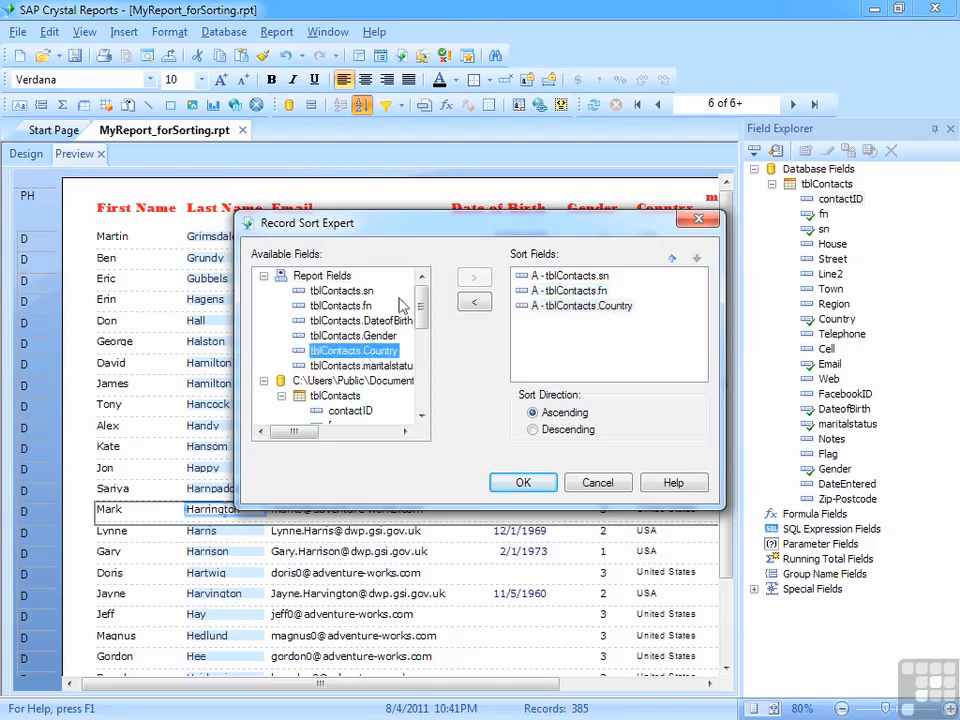
left_click(594, 312)
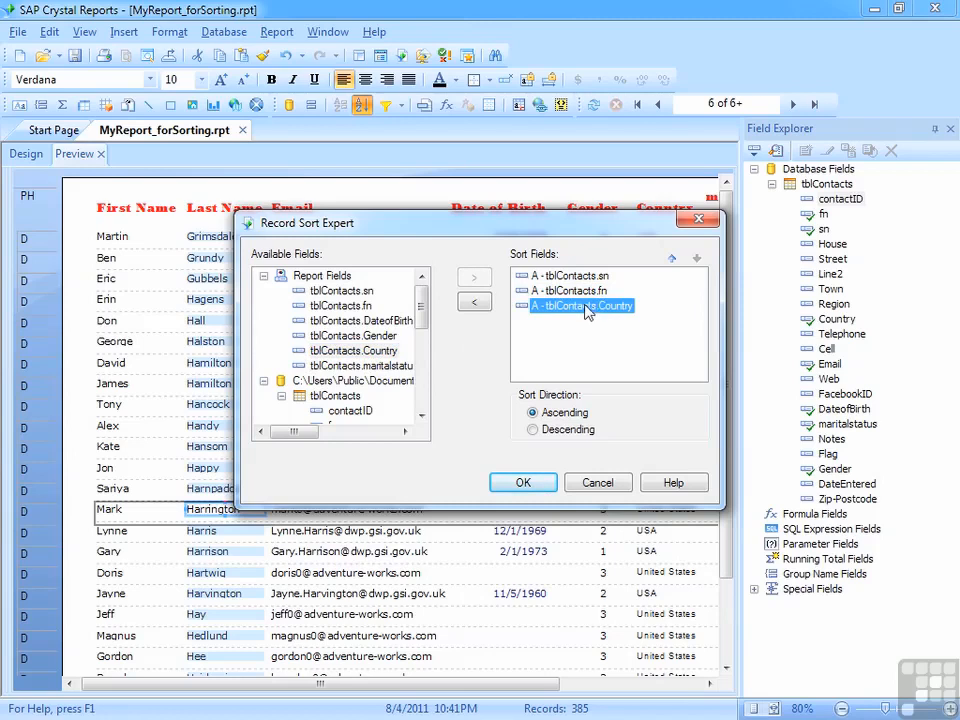
left_click(560, 276)
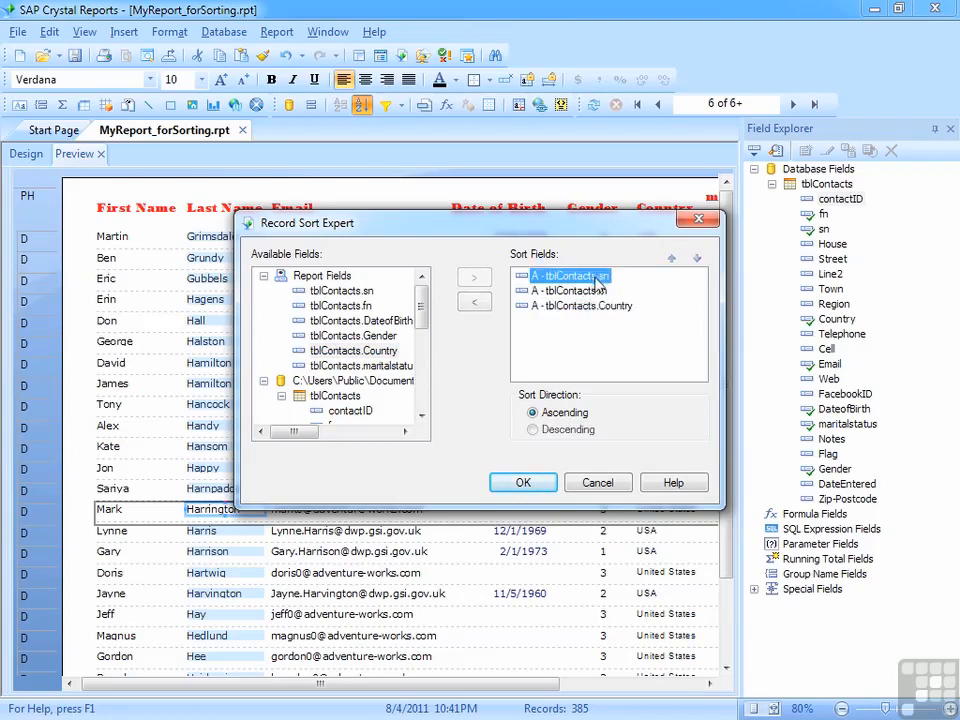
left_click(568, 291)
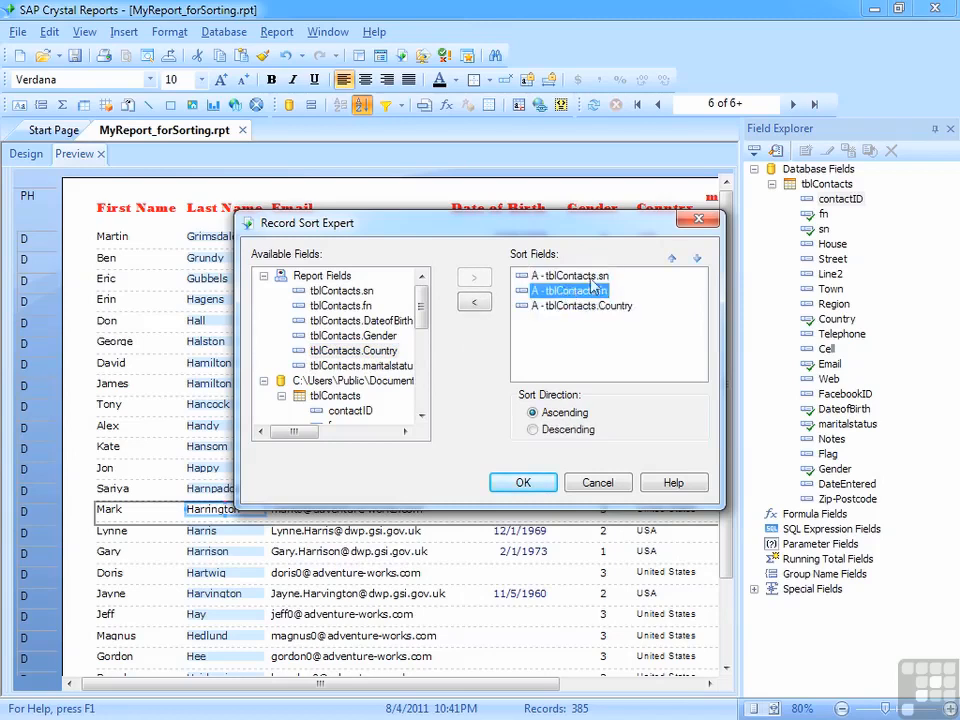
Move tblContacts.Country to the top of the sort order, above tblContacts.sn and tblContacts.fn, and apply the sort
left_click(614, 310)
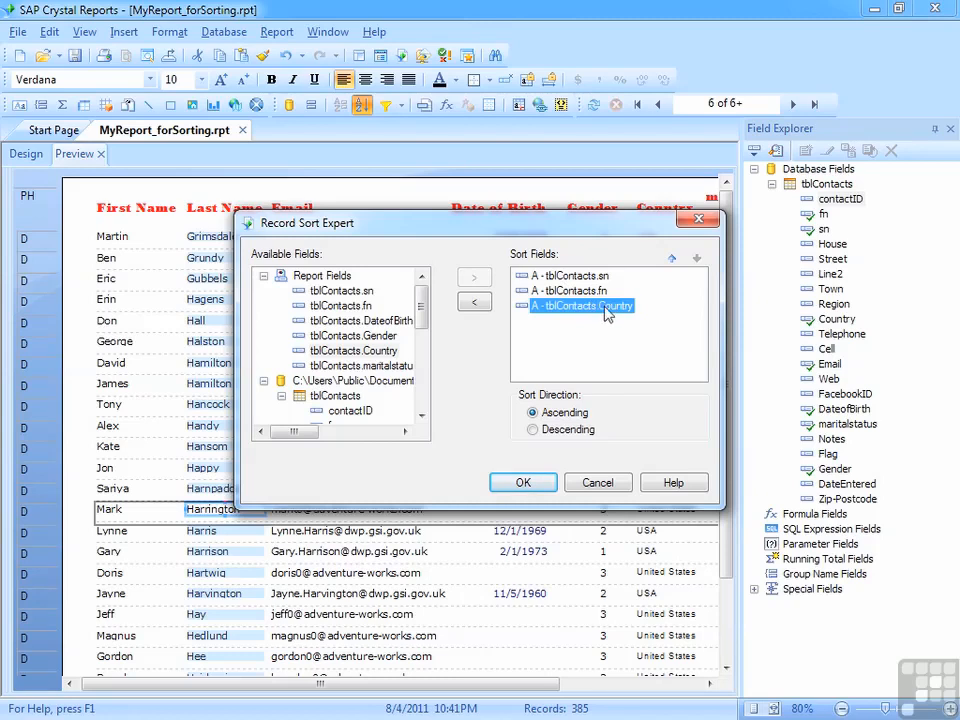
left_click(673, 260)
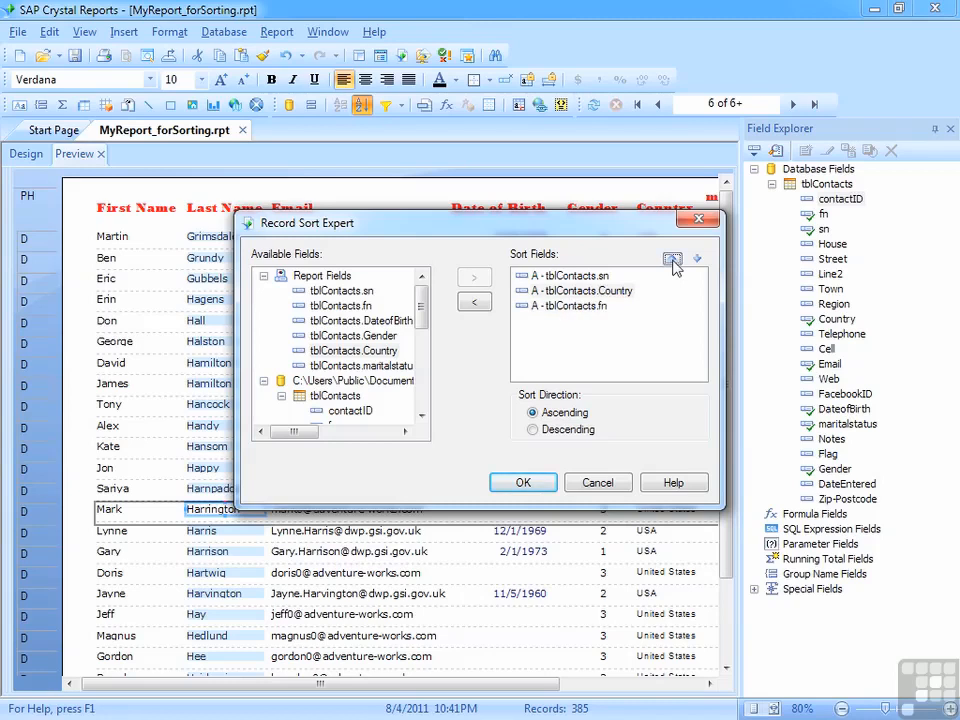
left_click(673, 260)
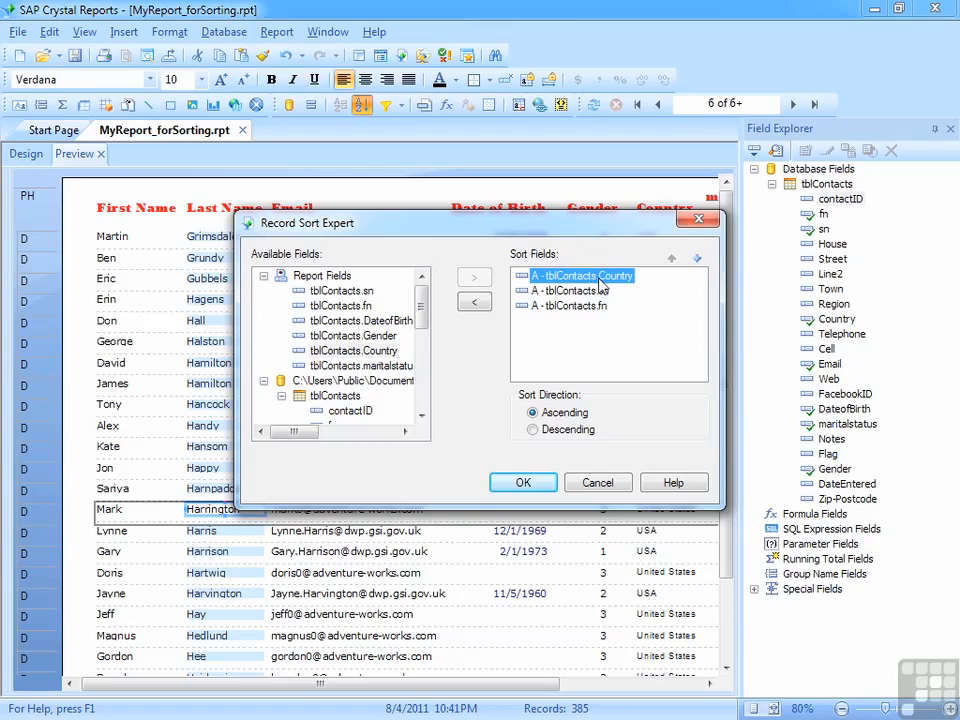
left_click(578, 291)
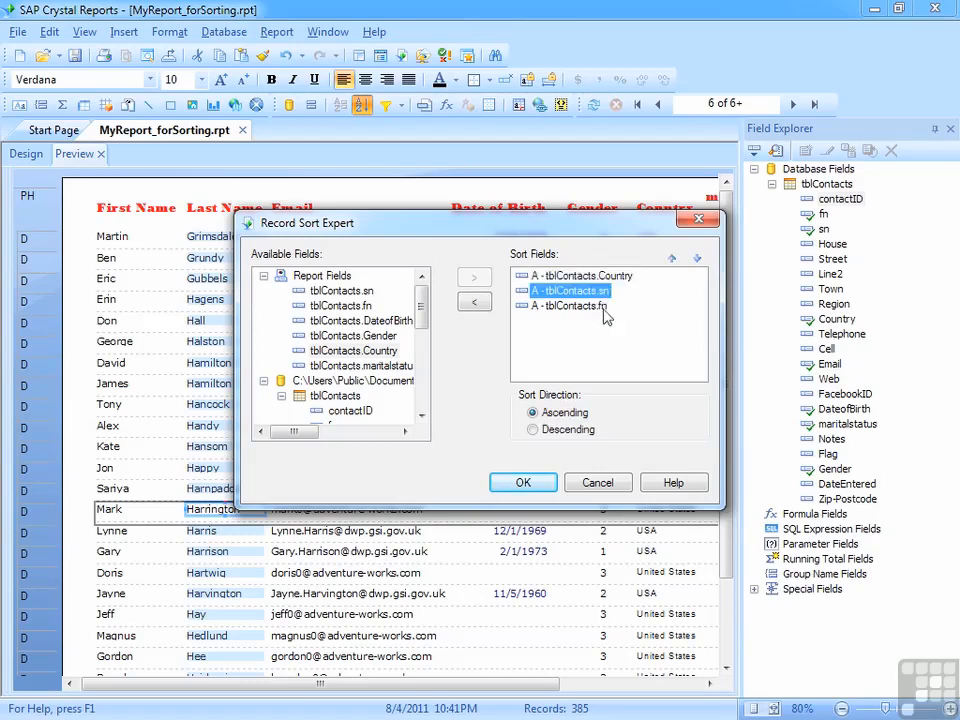
left_click(604, 314)
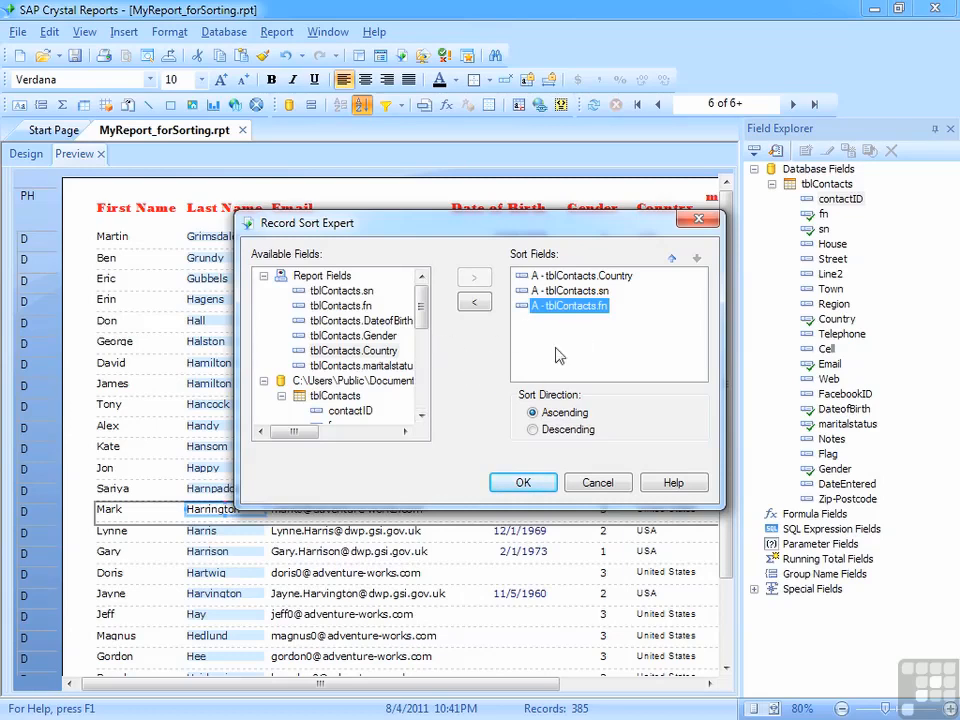
left_click(582, 277)
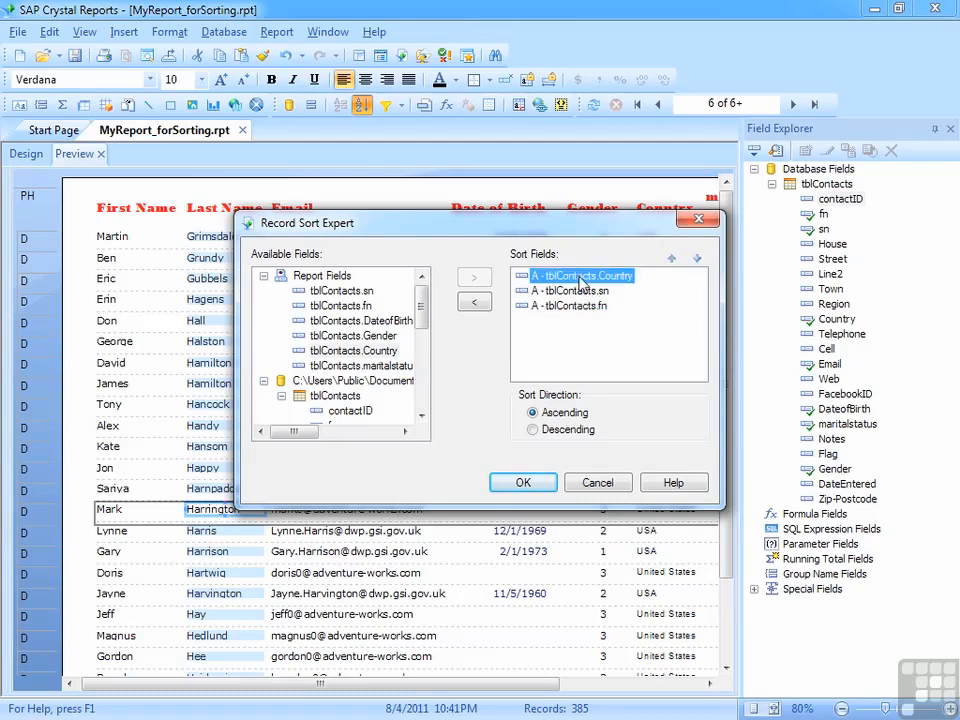
left_click(580, 292)
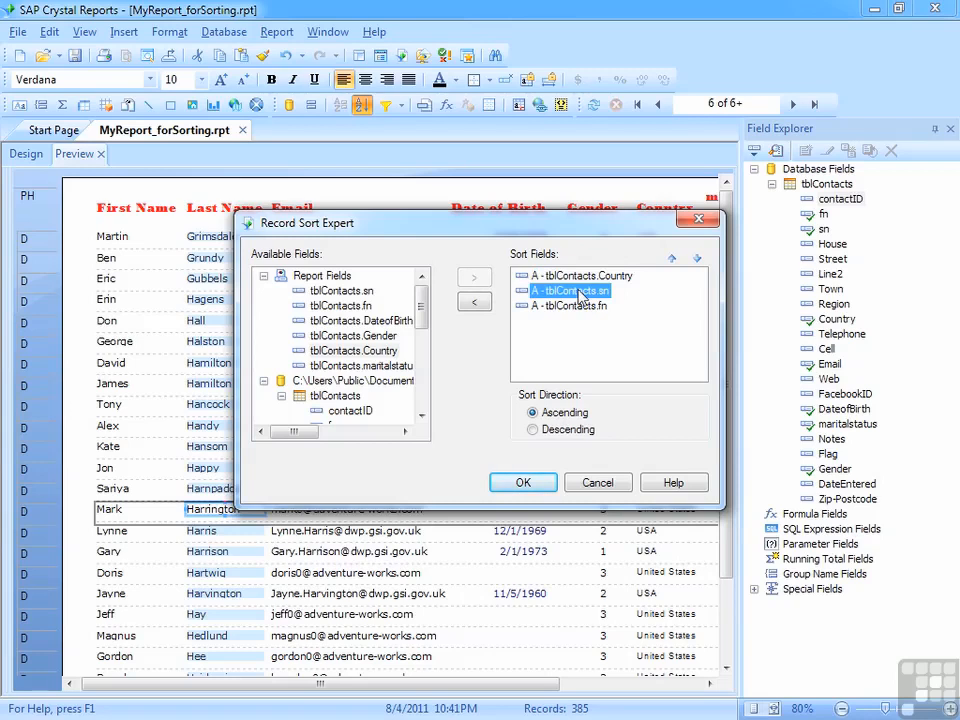
left_click(573, 307)
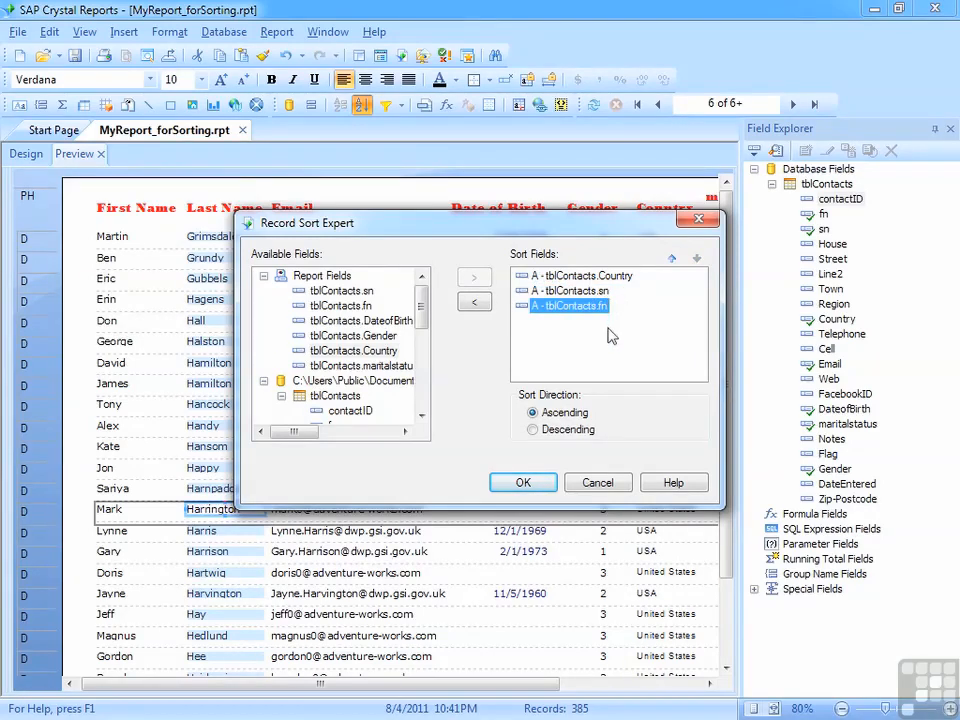
left_click(546, 483)
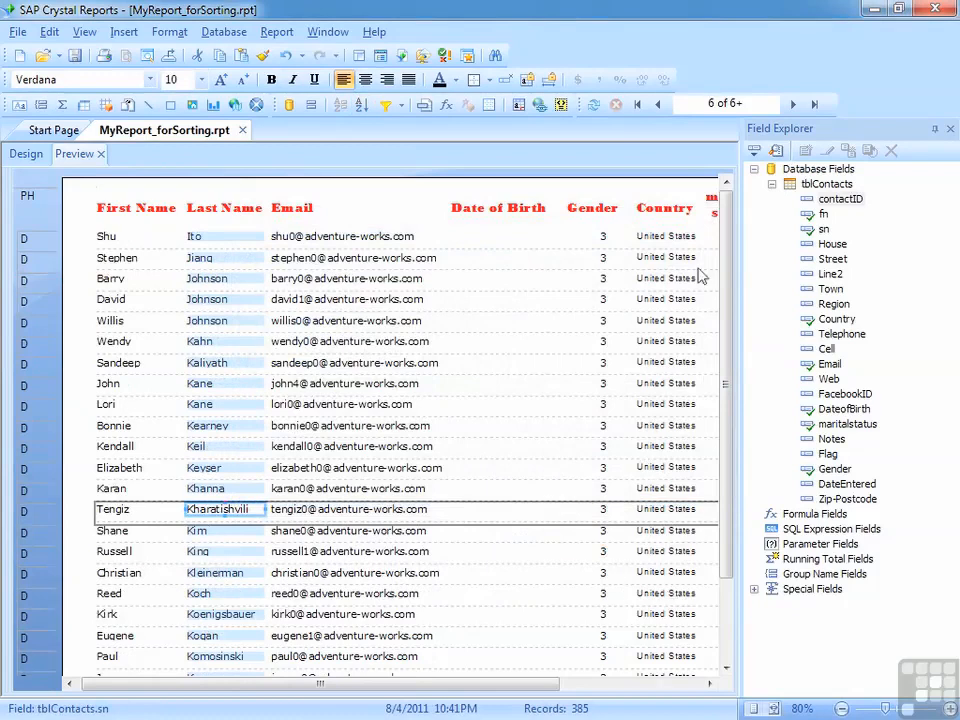
Check on the report's first page that records are ordered by country, last name and first name
left_click(645, 106)
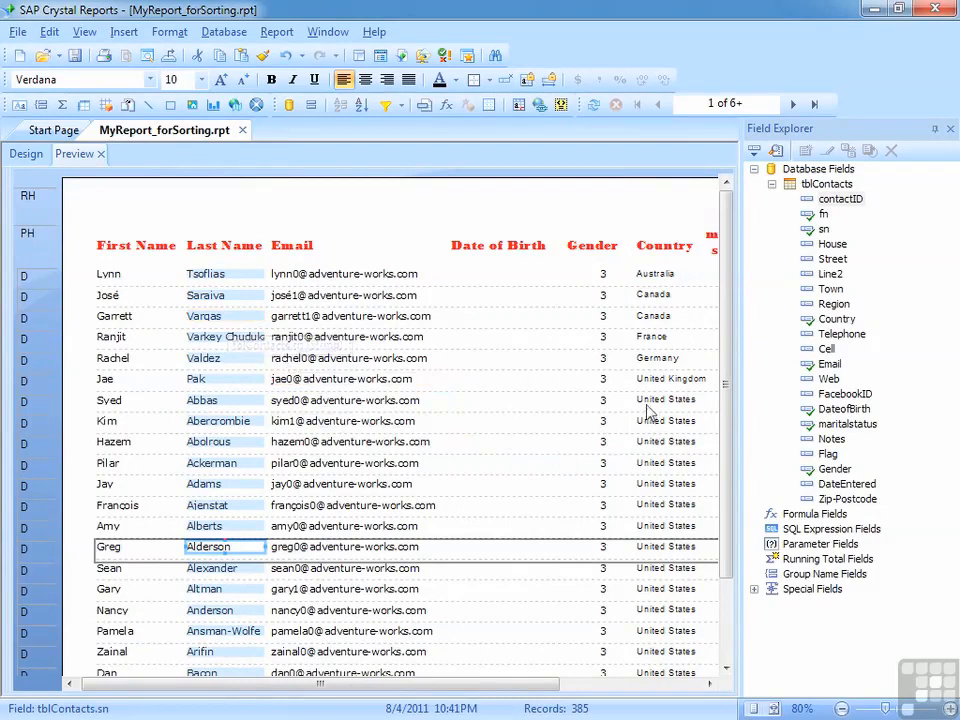
scroll(649, 405, "down", 2)
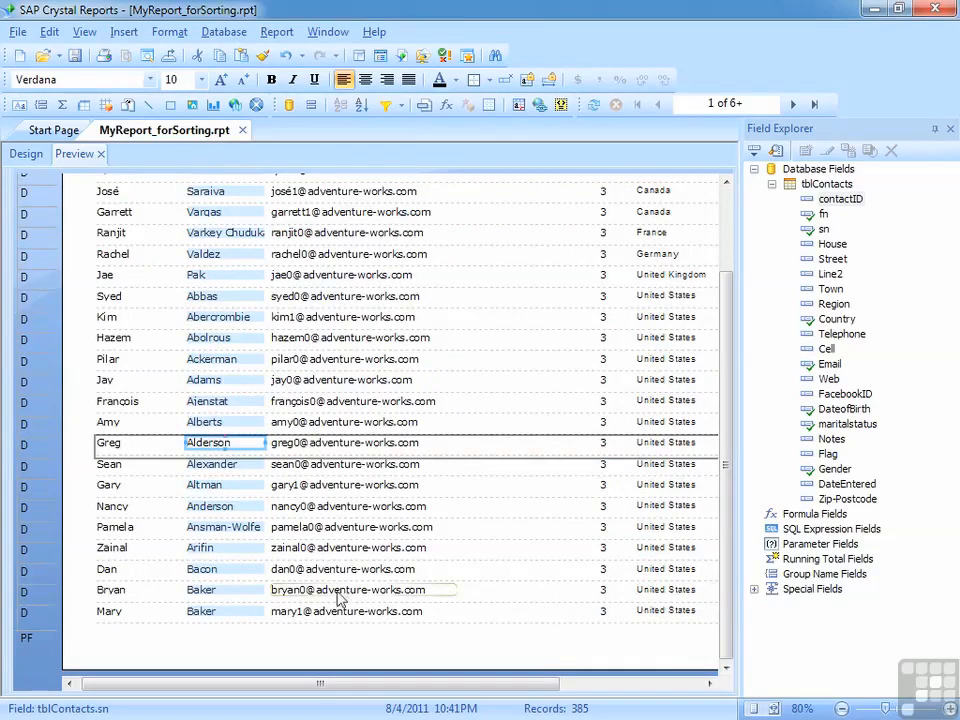
left_click(203, 592)
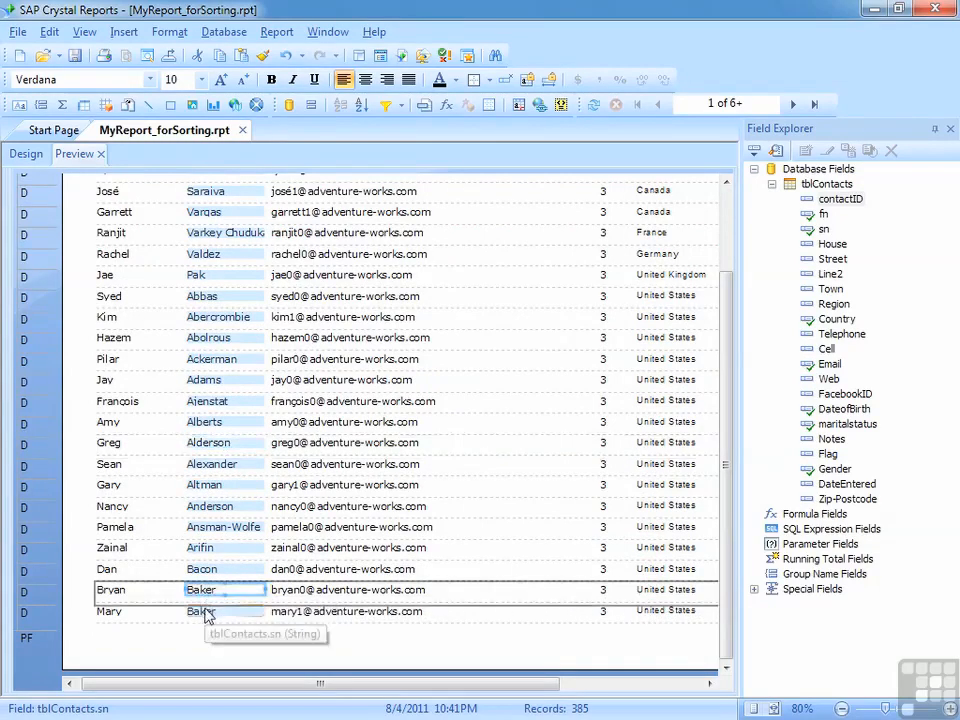
left_click(203, 609)
left_click(206, 592)
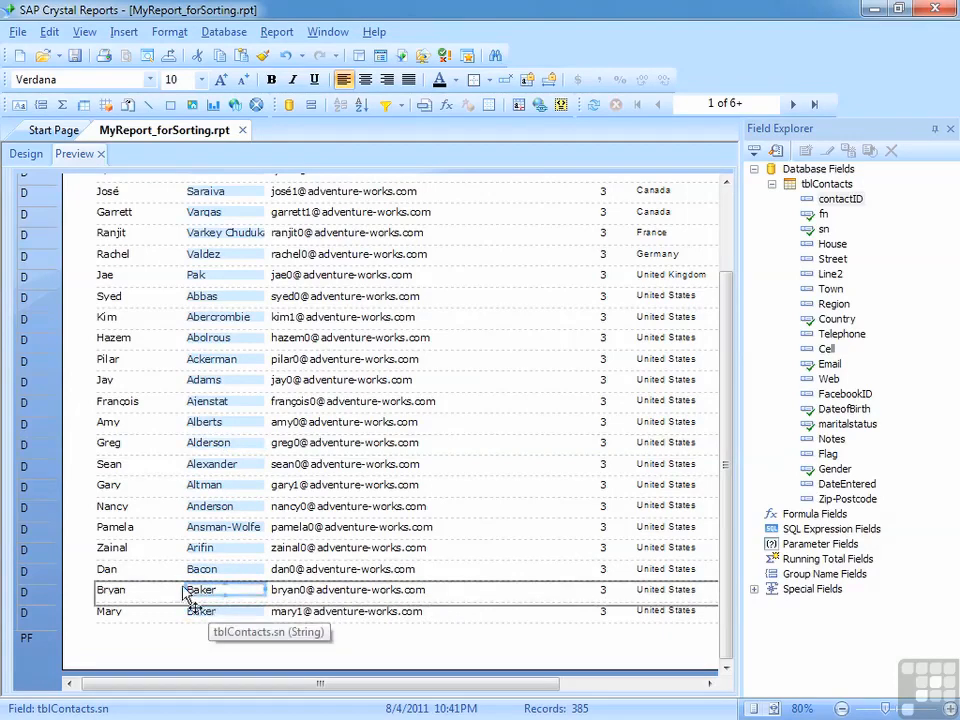
left_click(123, 594)
left_click(124, 592)
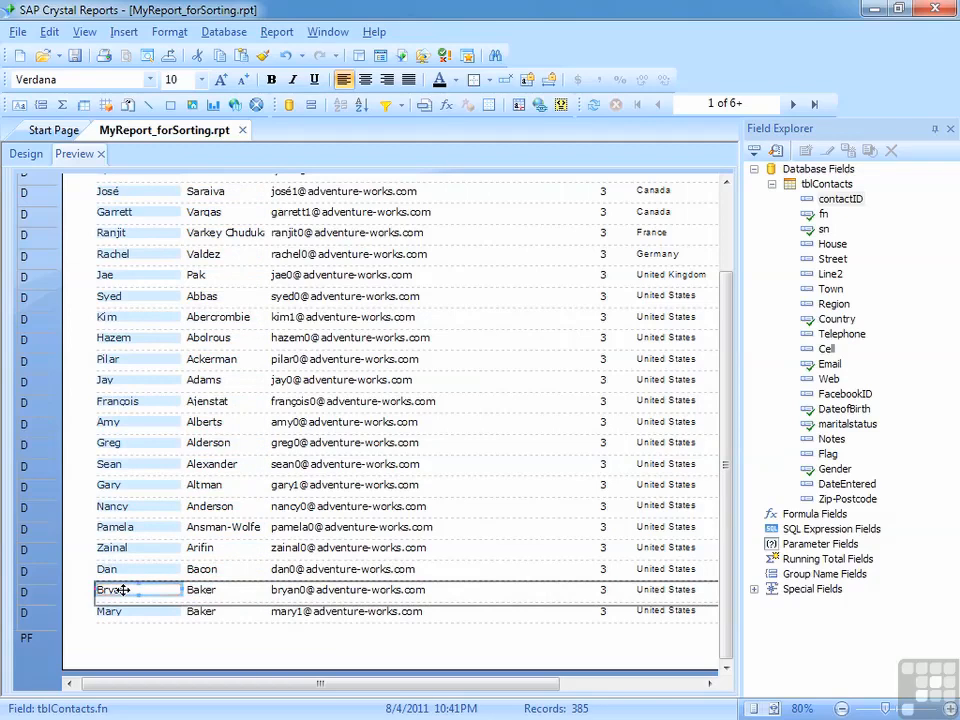
Open the Record Sort Expert for the report
left_click(361, 106)
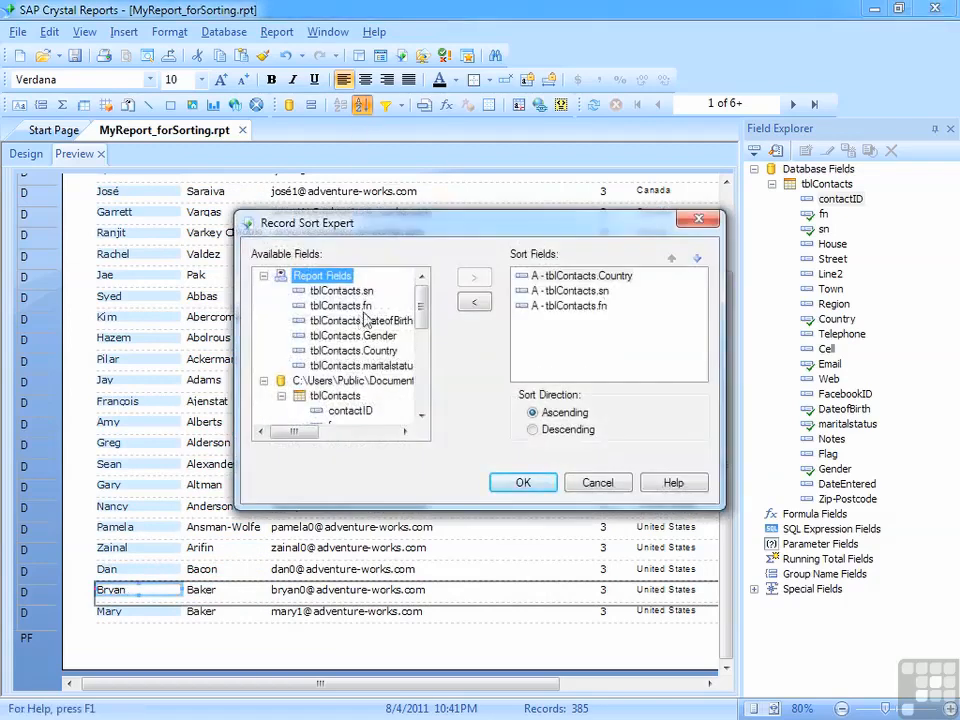